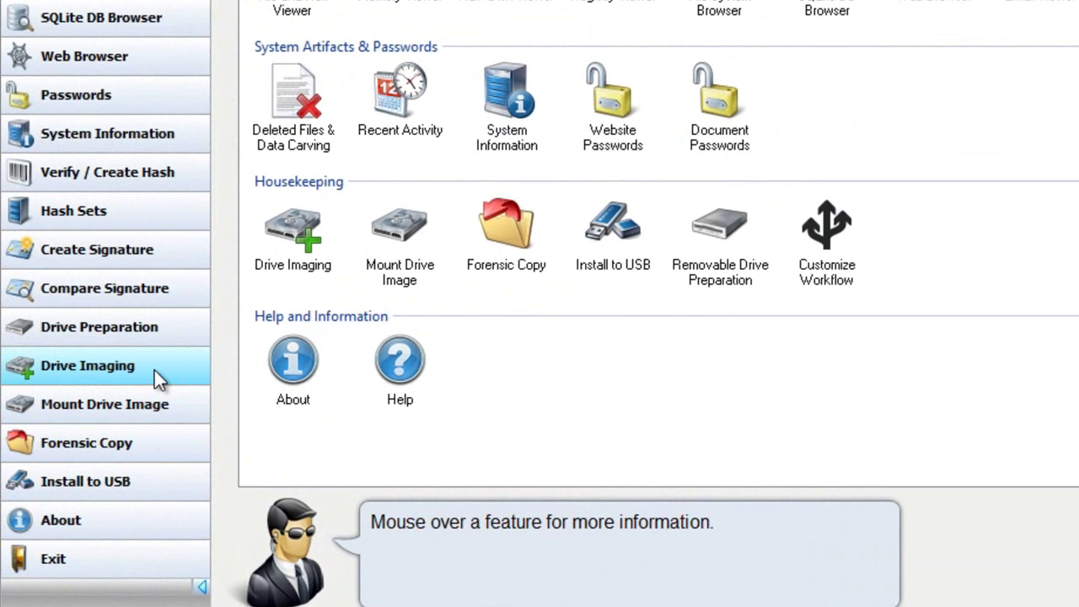
# Open Drive Imaging and choose \\.\PhysicalDrive6: Partition 0, M: [7.60GB WIN95 FAT 32] as the source disk.
pyautogui.moveTo(286, 266)
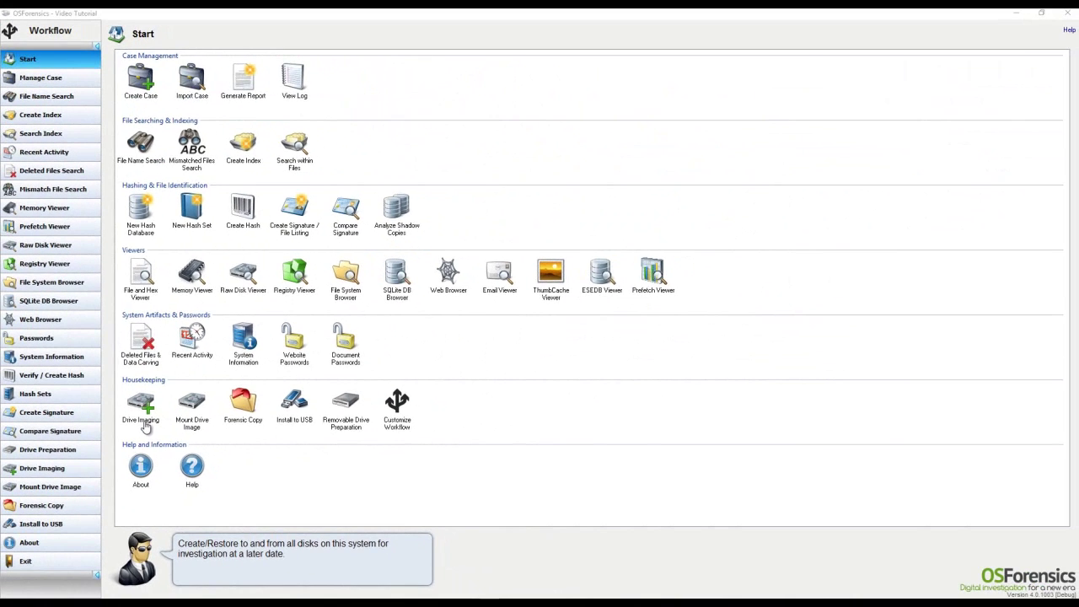
pyautogui.click(145, 421)
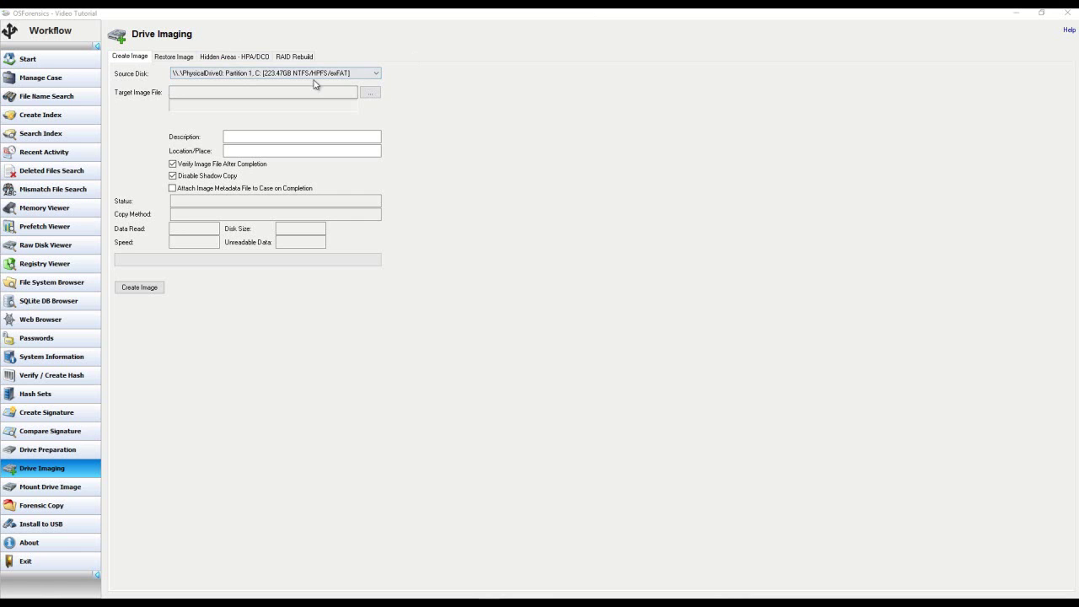
pyautogui.click(378, 76)
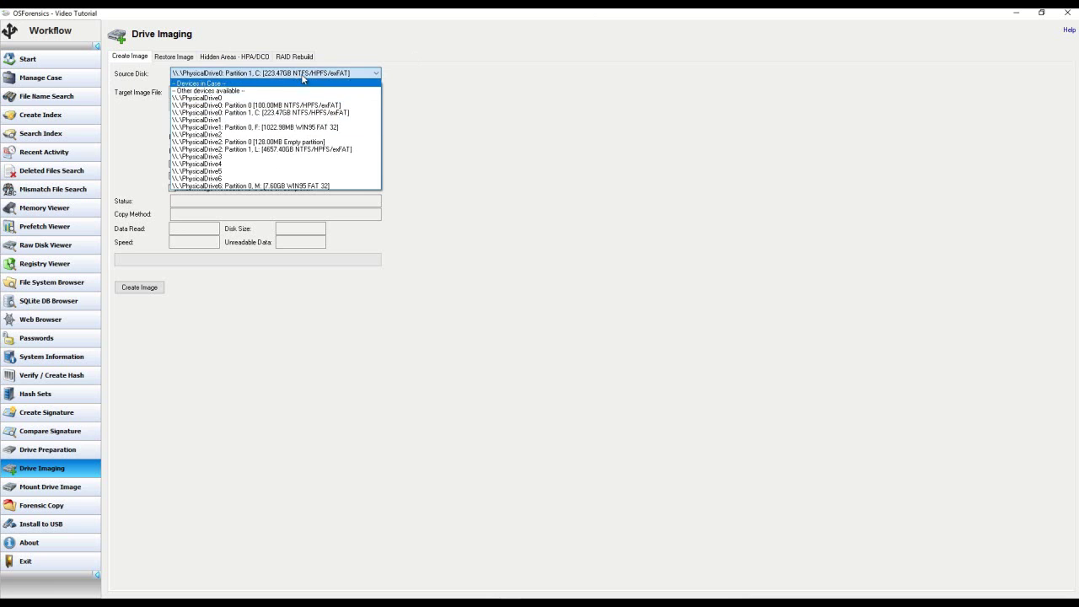
pyautogui.click(360, 187)
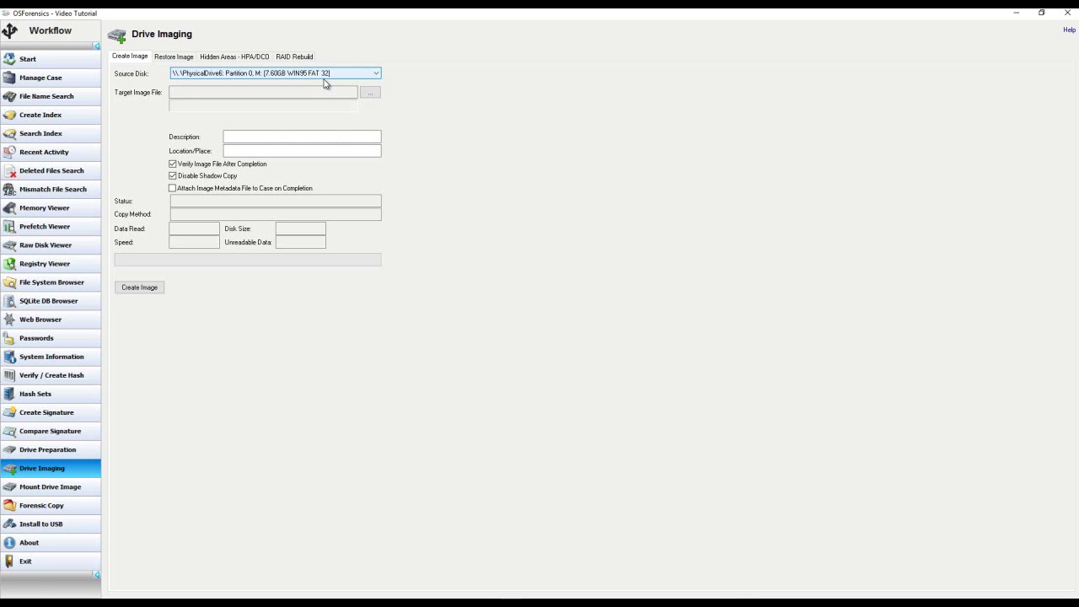
# Set the target image file to Test.e01 in the Forensic Images folder, using the EnCase Image (*.E01) format.
pyautogui.click(182, 90)
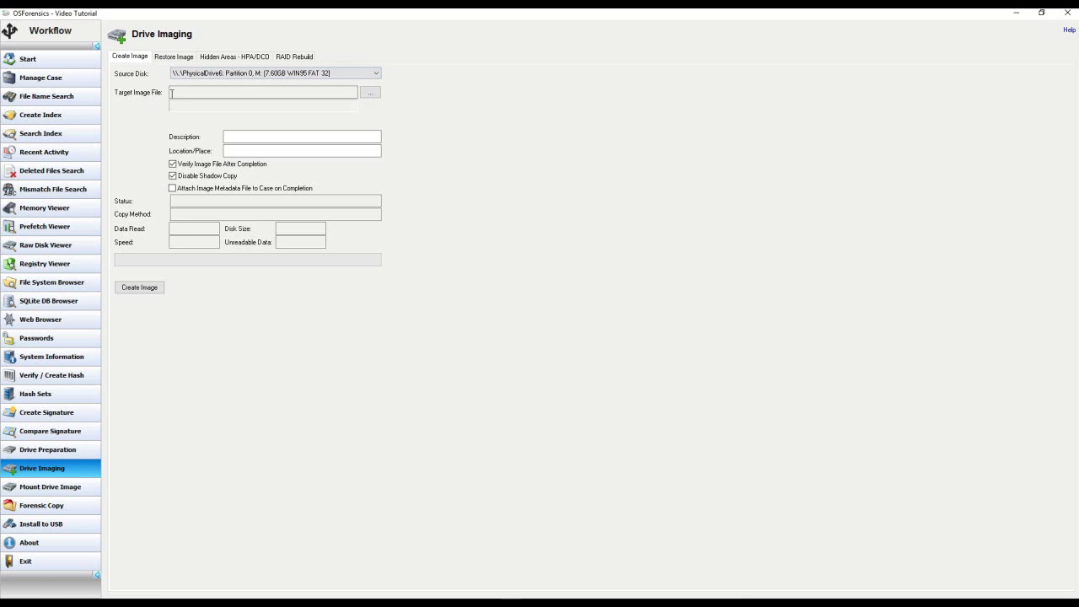
pyautogui.click(369, 94)
pyautogui.click(369, 94)
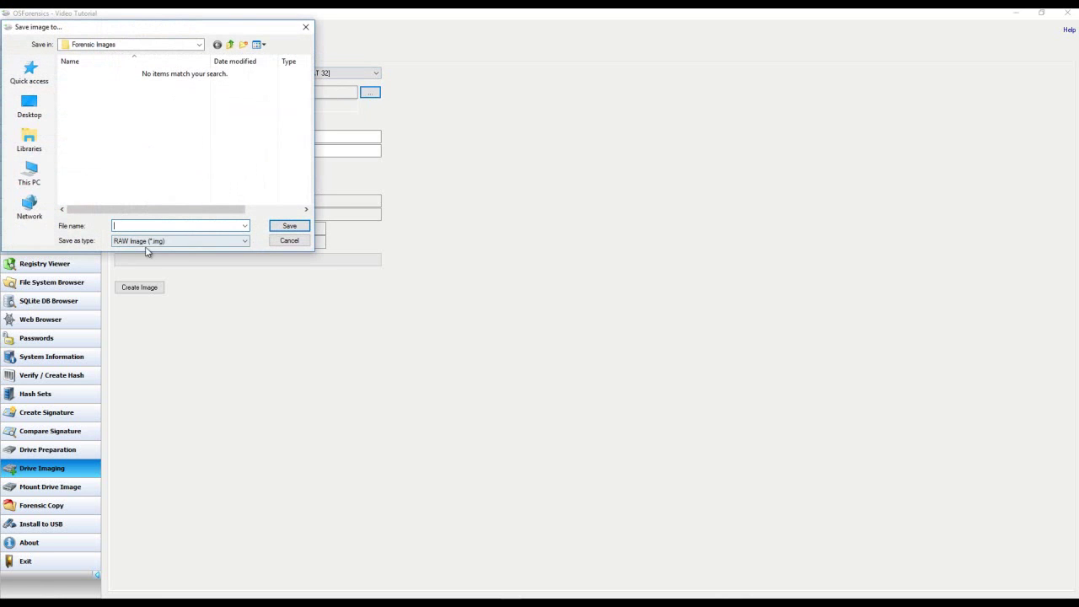
pyautogui.moveTo(132, 27); pyautogui.dragTo(348, 115)
pyautogui.write('Test')
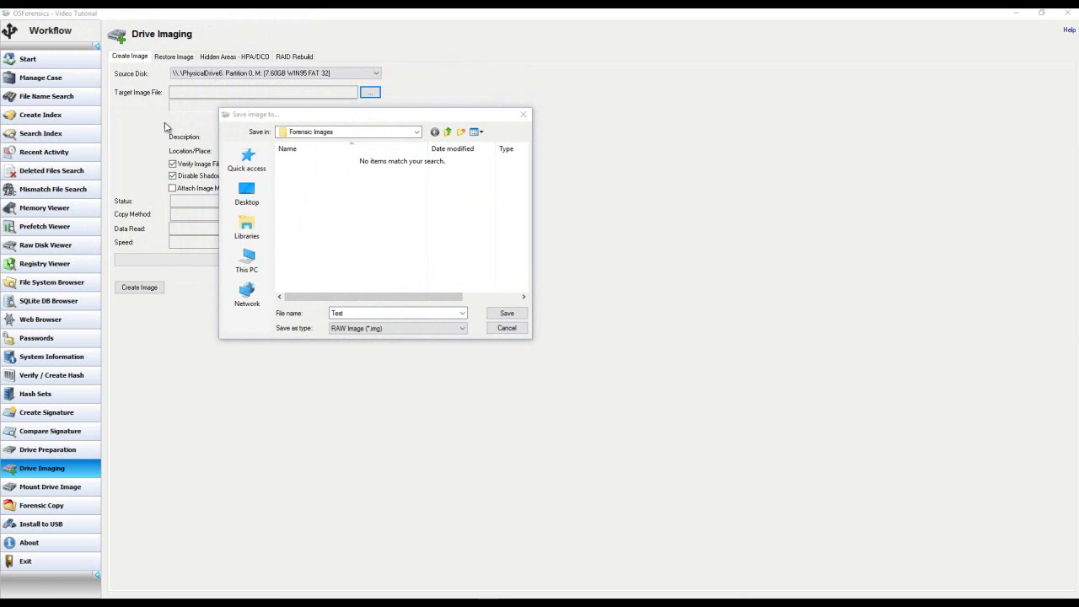
pyautogui.click(462, 329)
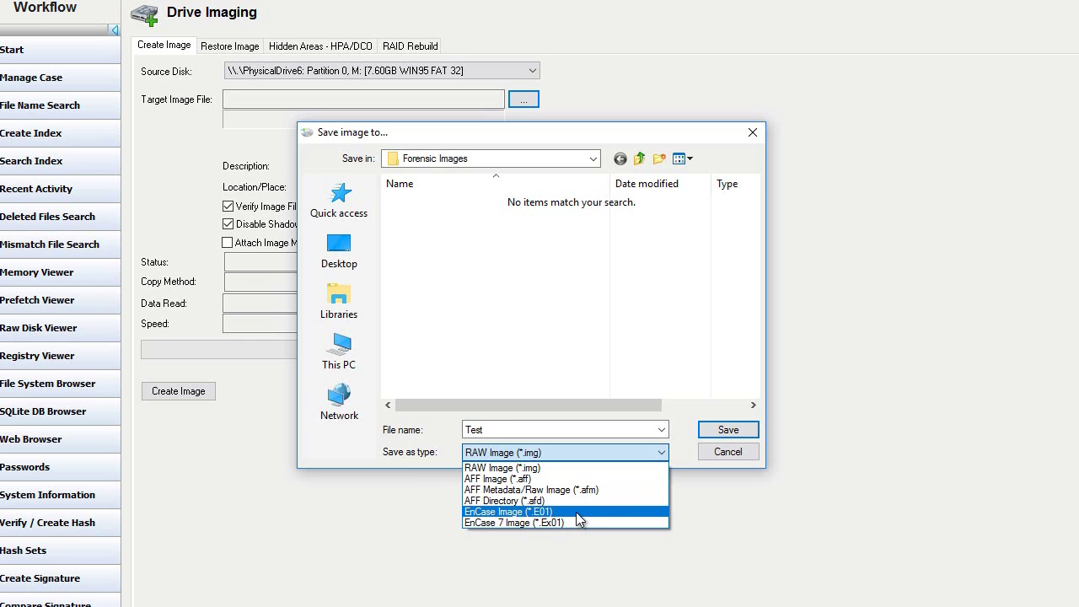
pyautogui.click(576, 512)
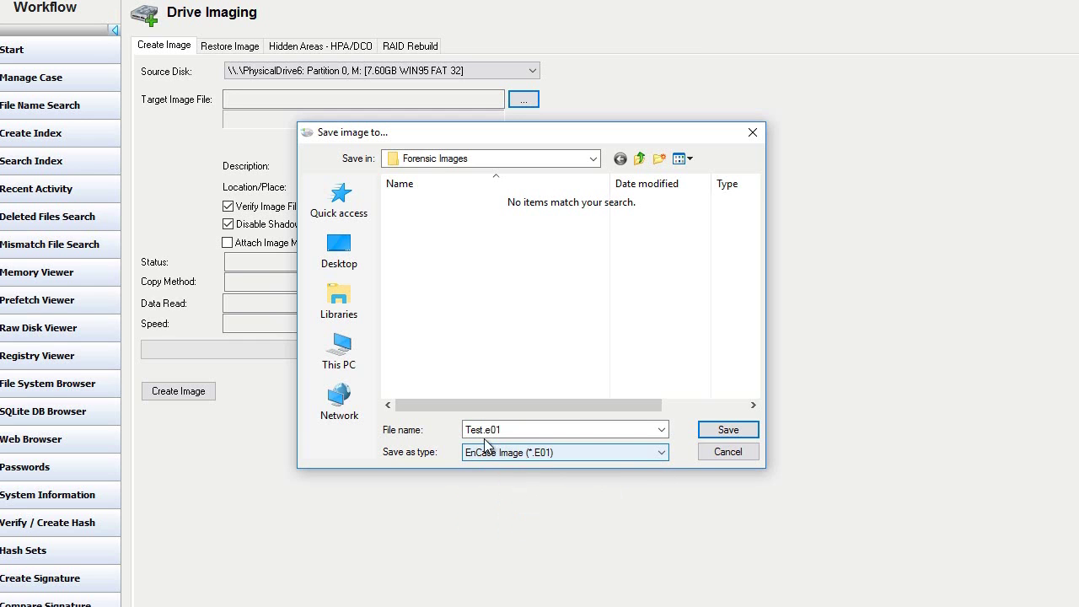
pyautogui.click(718, 431)
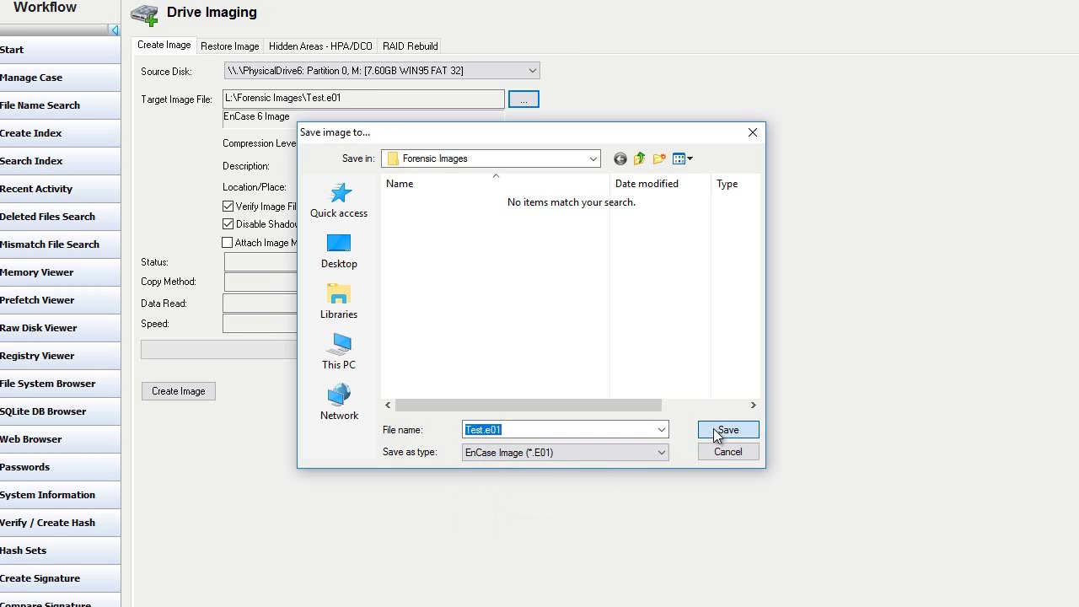
# Set the image's compression level to Fast.
pyautogui.click(347, 181)
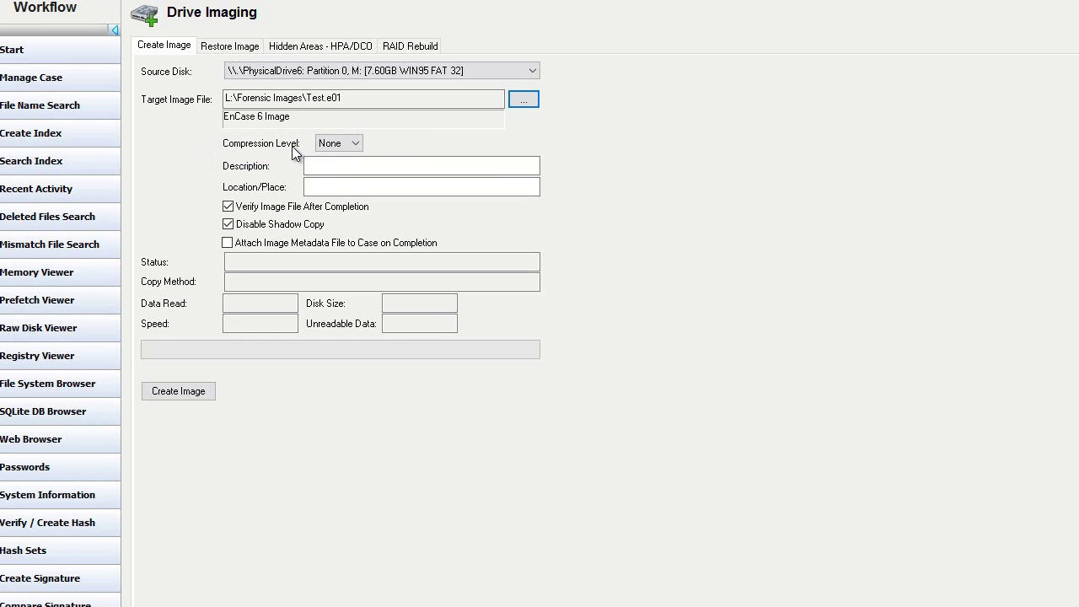
pyautogui.click(352, 143)
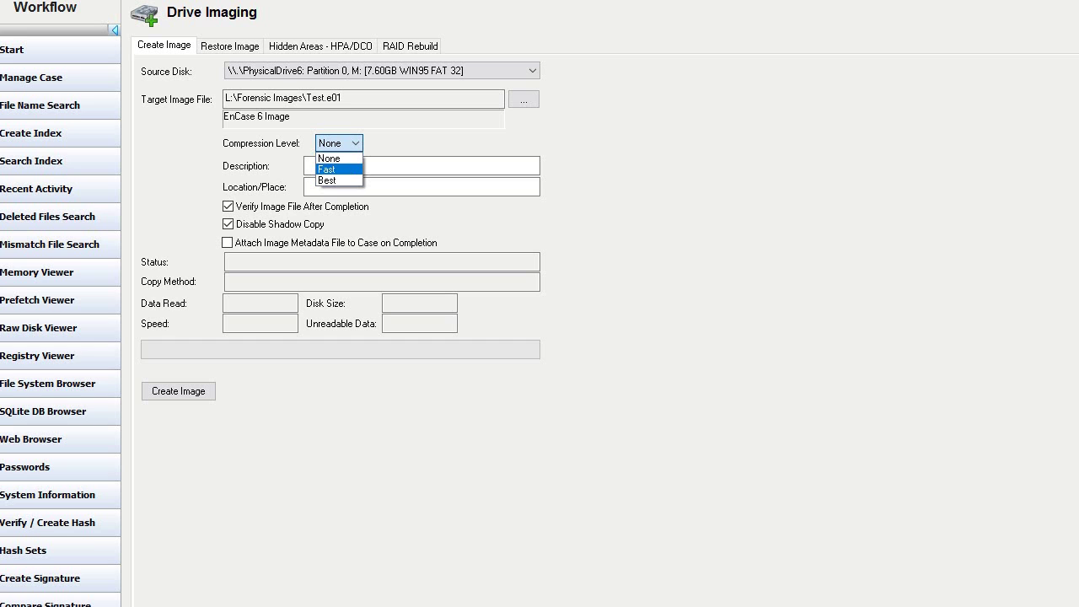
pyautogui.press('Escape')
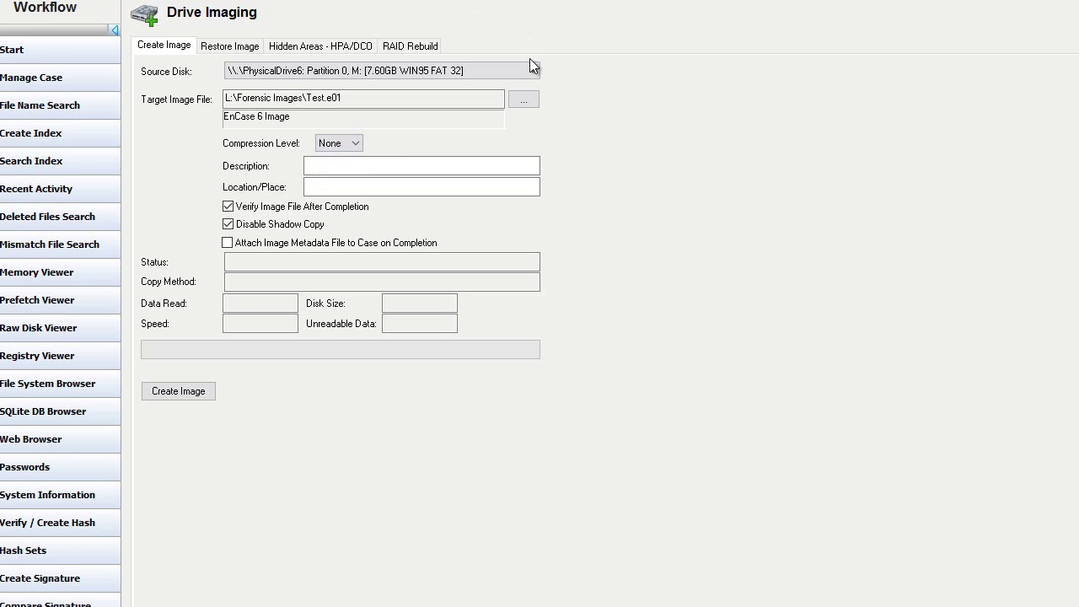
pyautogui.click(354, 144)
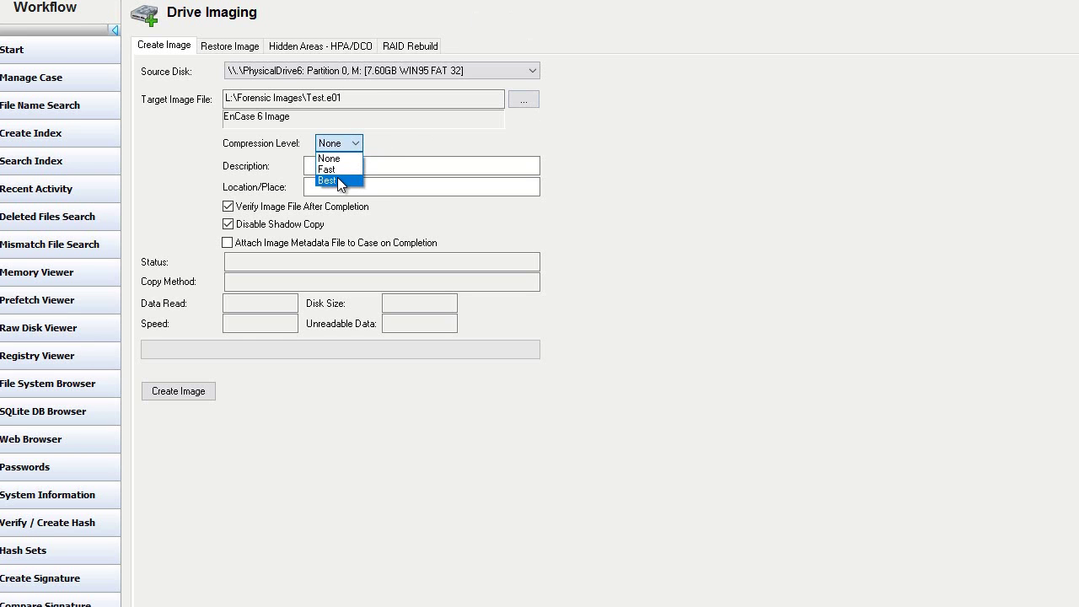
pyautogui.click(337, 170)
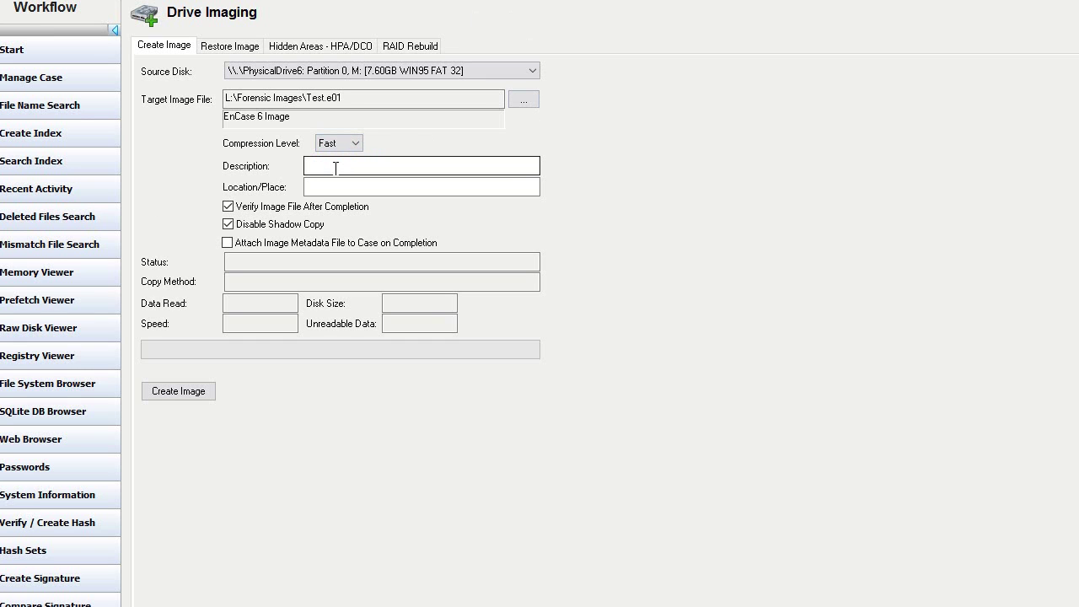
# Leave the description and location/place blank and start creating the drive image.
pyautogui.click(334, 168)
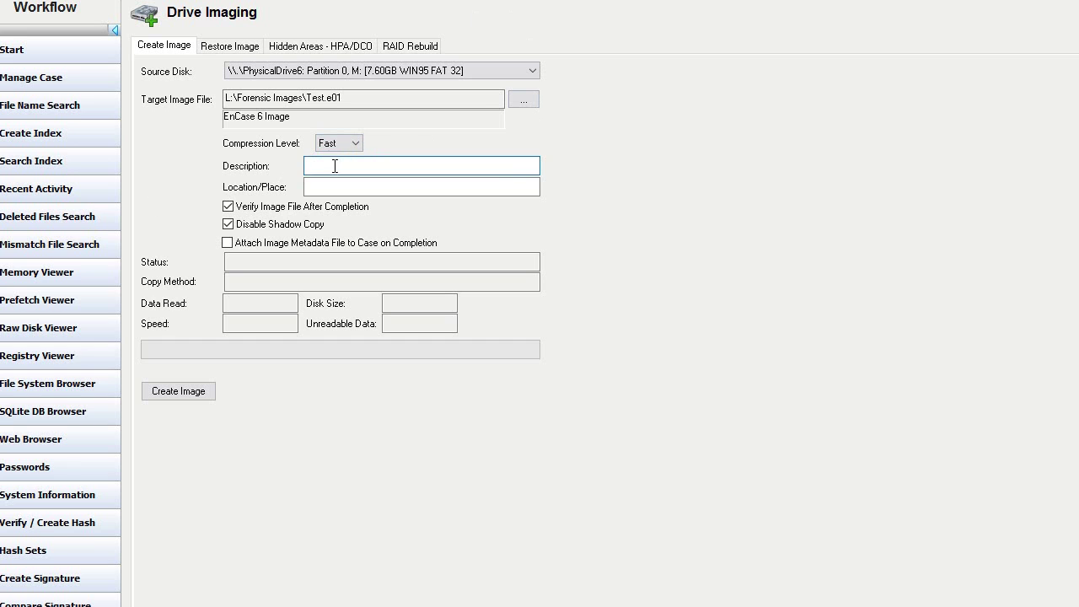
pyautogui.click(318, 194)
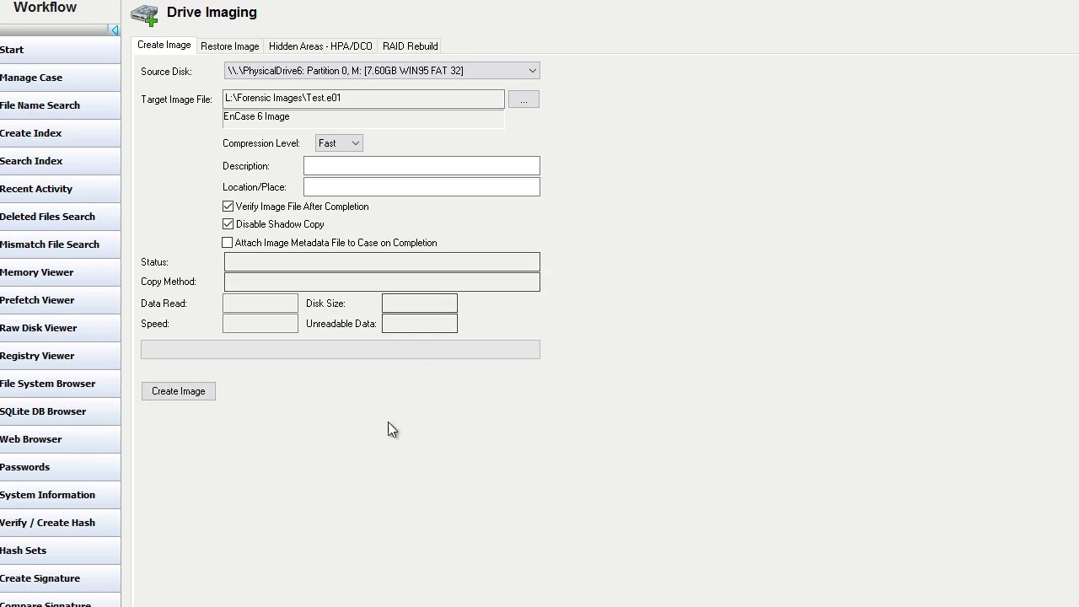
pyautogui.click(185, 395)
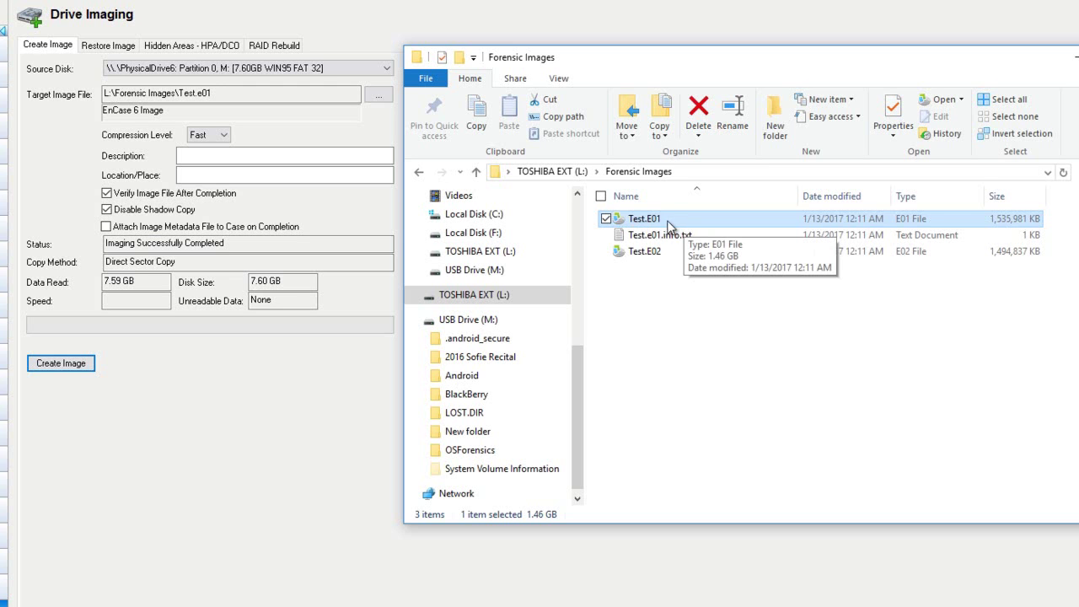
# Open Test.e01.info.txt from the Forensic Images folder in Notepad, review its checksums and case details, and close it.
pyautogui.click(196, 95)
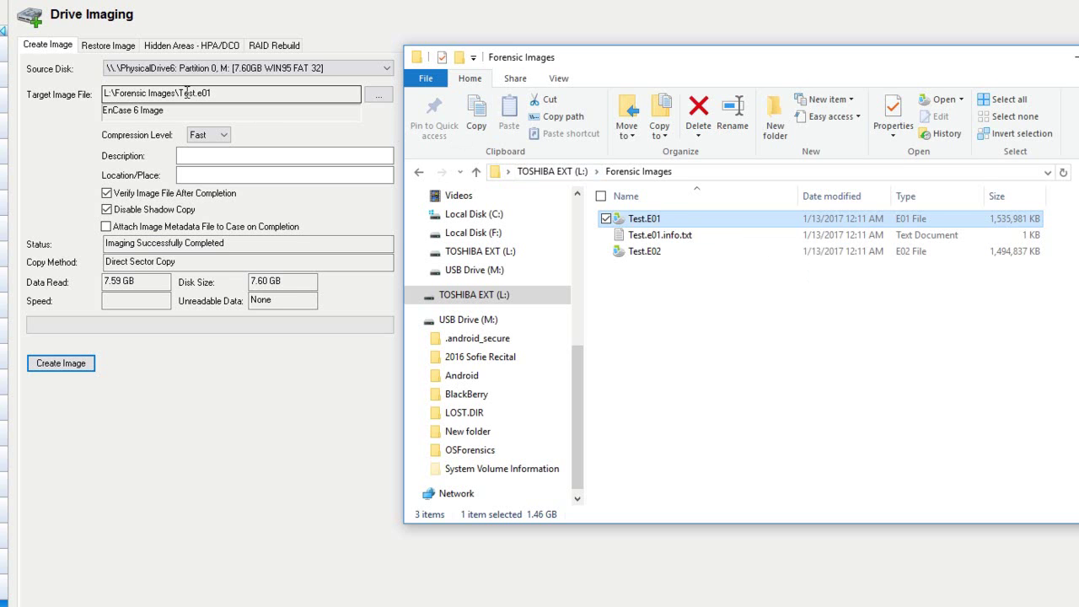
pyautogui.doubleClick(678, 237)
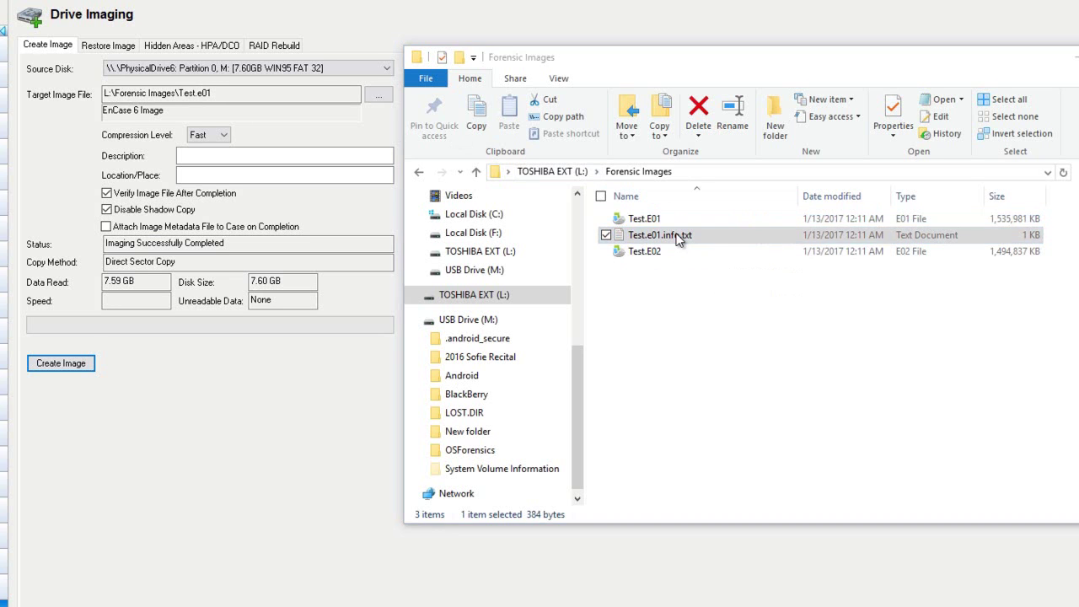
pyautogui.click(646, 563)
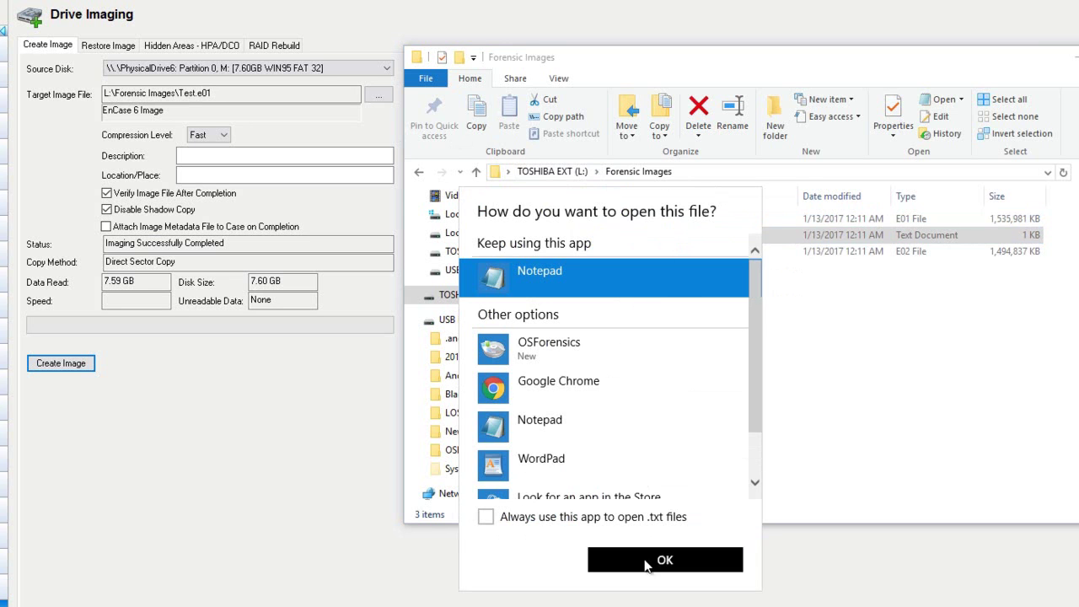
pyautogui.moveTo(779, 118); pyautogui.dragTo(708, 127)
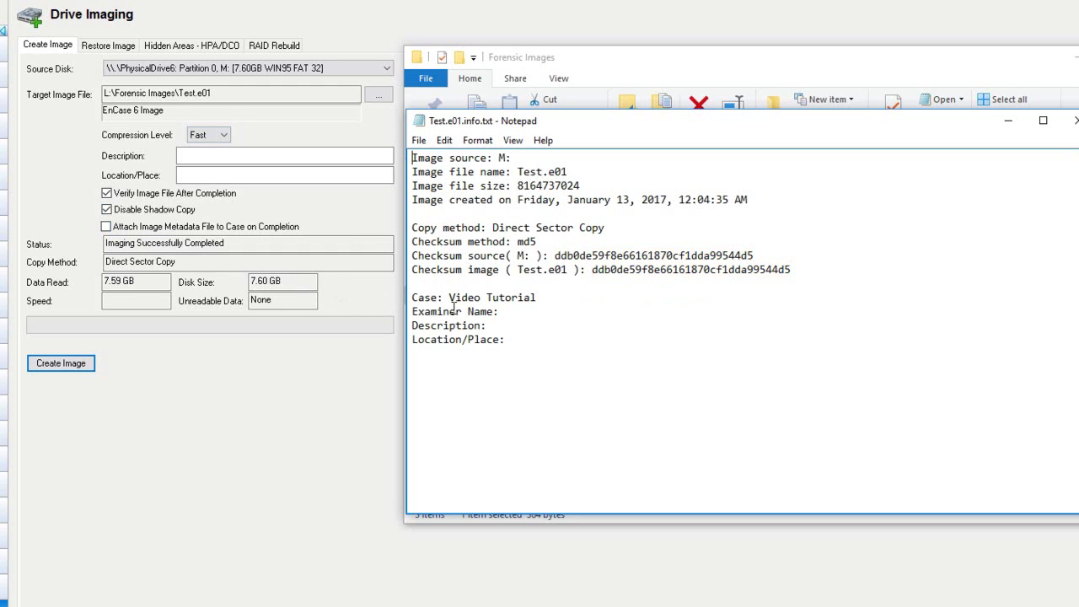
pyautogui.click(530, 317)
pyautogui.click(1074, 120)
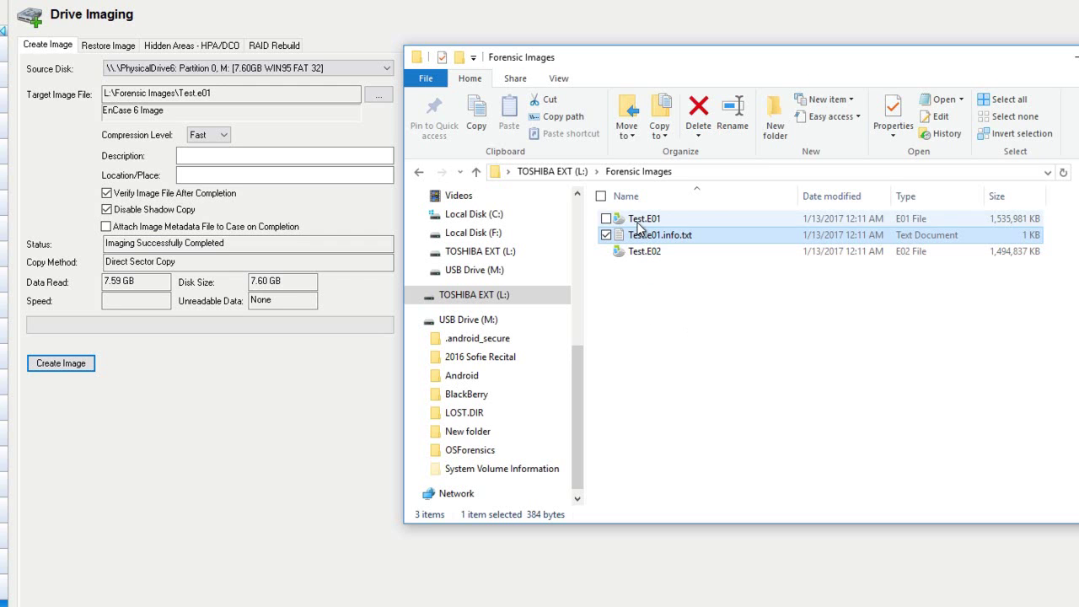
# Select the image segments Test.E01 and Test.E02 in the Forensic Images folder to check their individual and combined size.
pyautogui.click(642, 253)
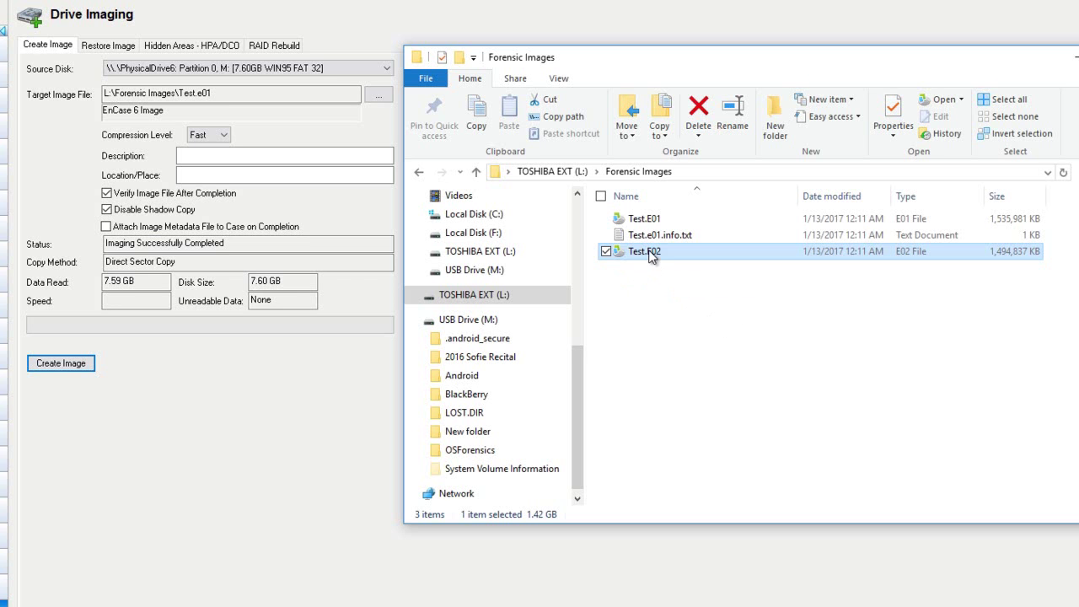
pyautogui.moveTo(650, 264)
pyautogui.click(644, 219)
pyautogui.keyDown('ctrl'); pyautogui.click(647, 251); pyautogui.keyUp('ctrl')
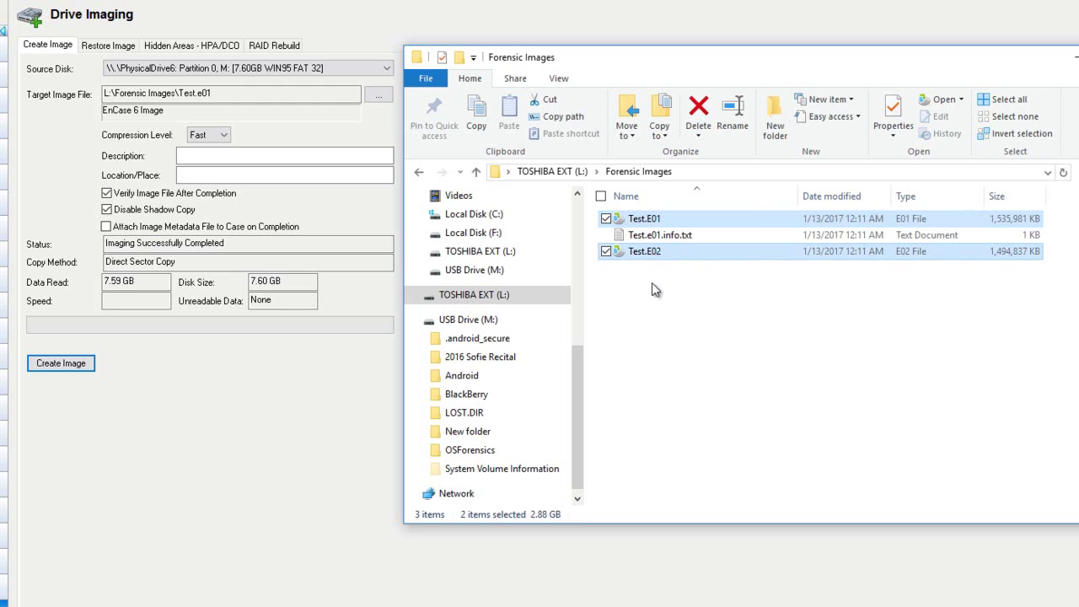
pyautogui.click(650, 219)
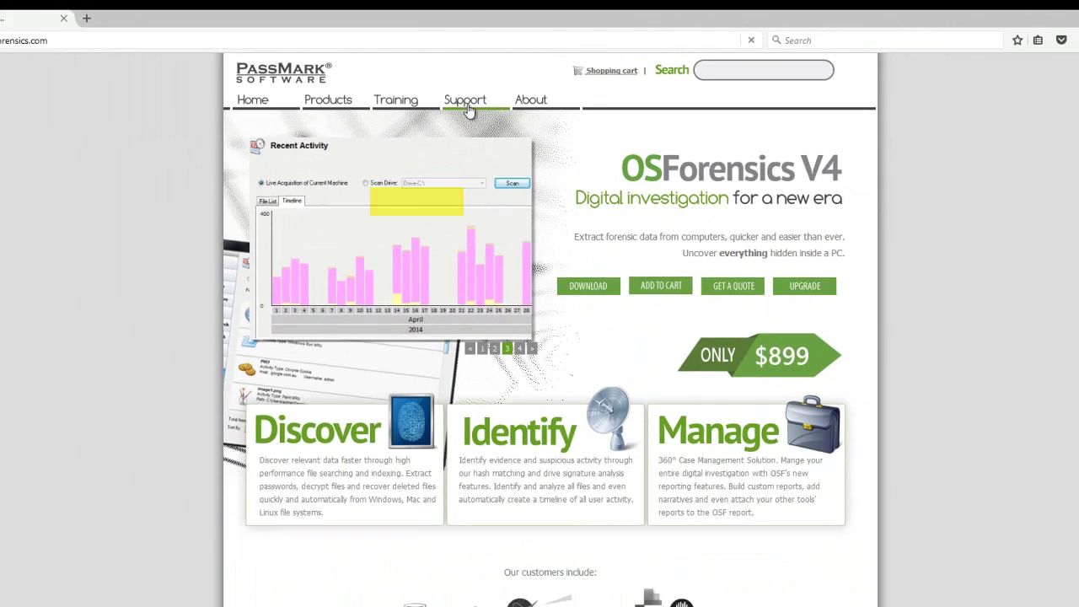
# Switch to the web browser and open the Support page of the OSForensics website.
pyautogui.click(465, 102)
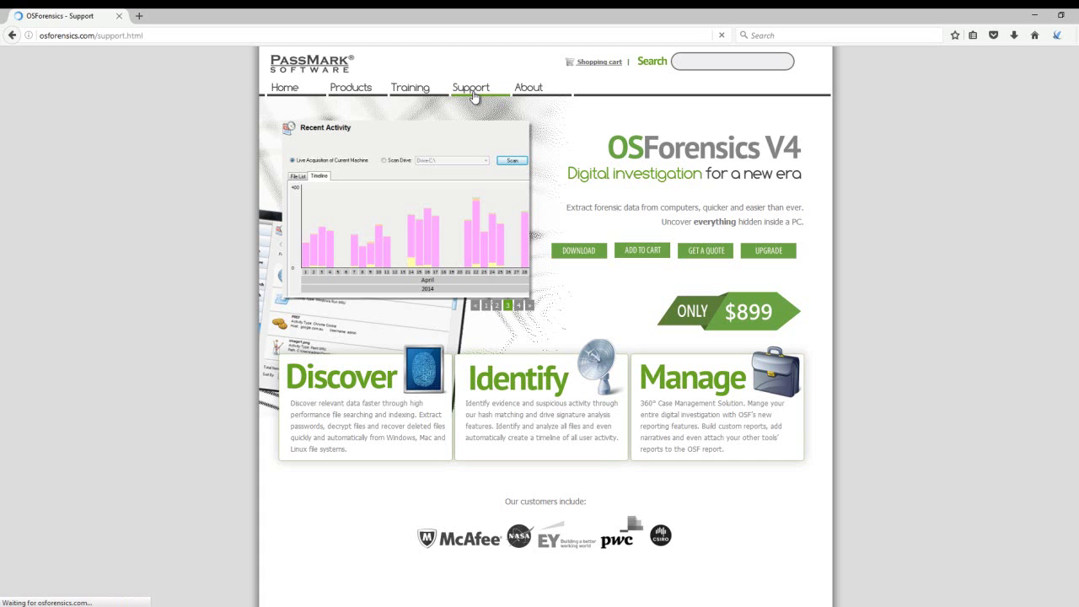